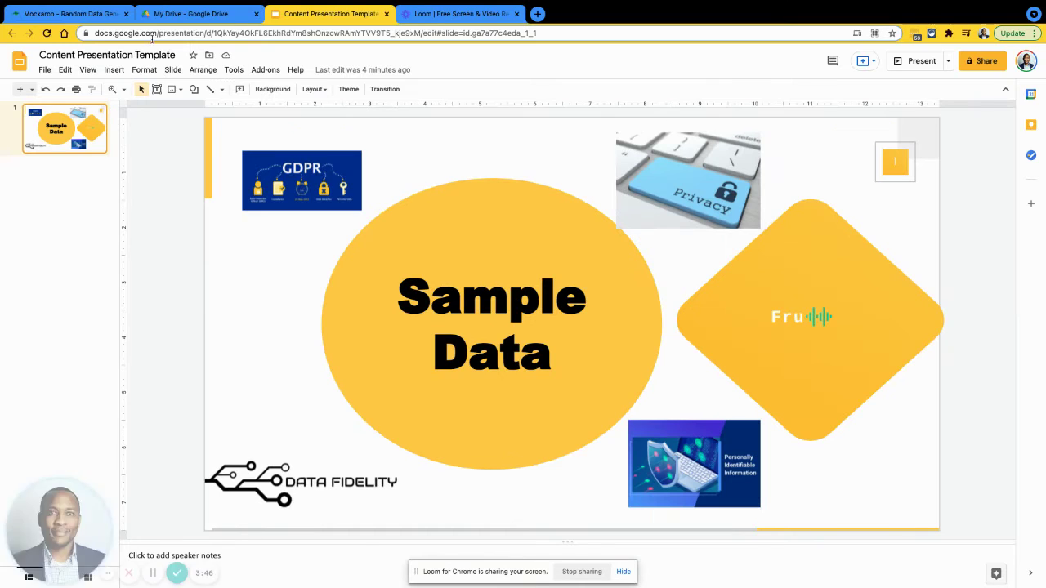
Step: In the Mockaroo tab, change the output format from CSV to JSON
click(72, 14)
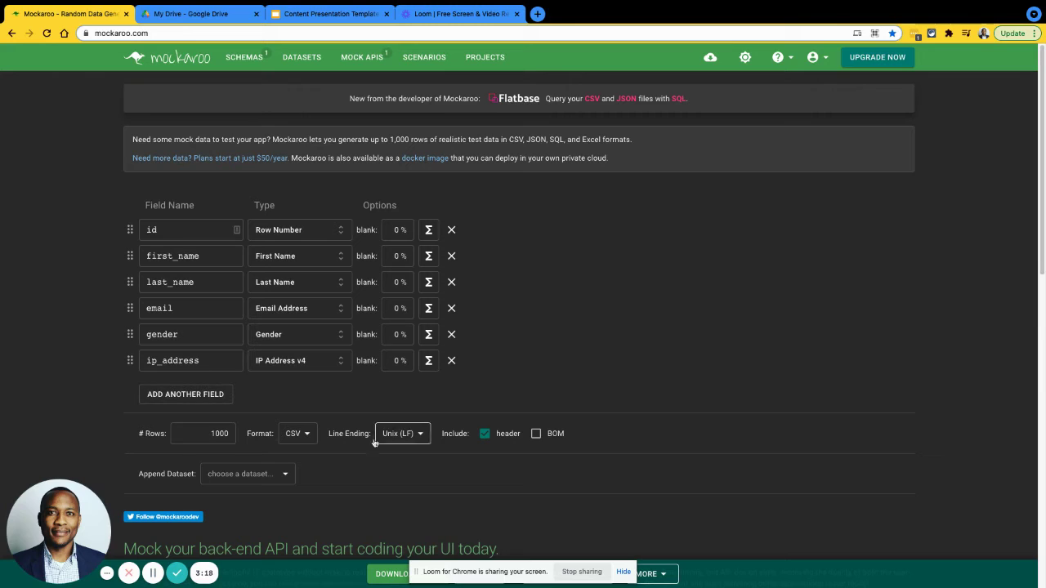
click(297, 433)
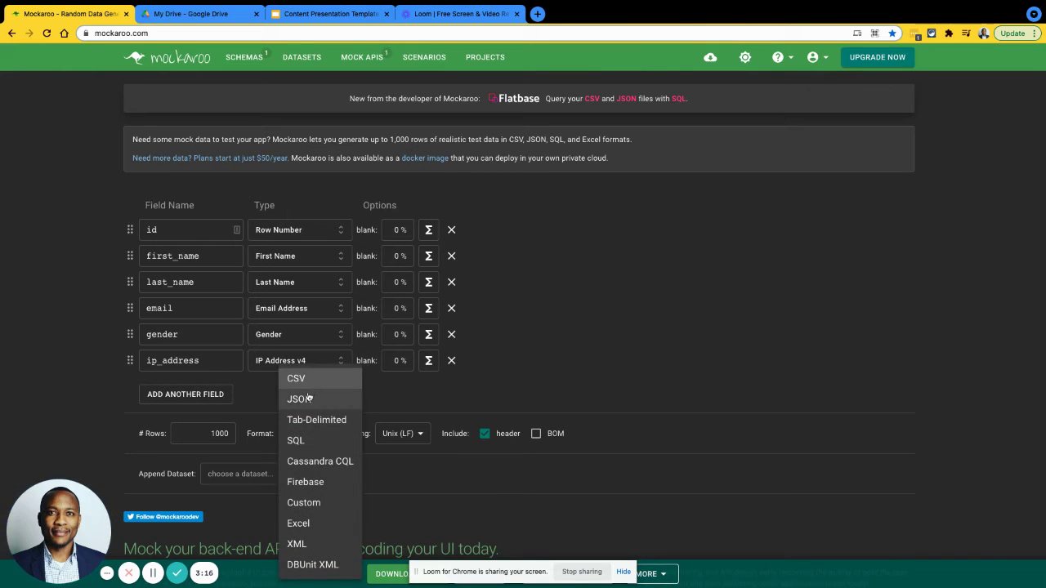
click(300, 397)
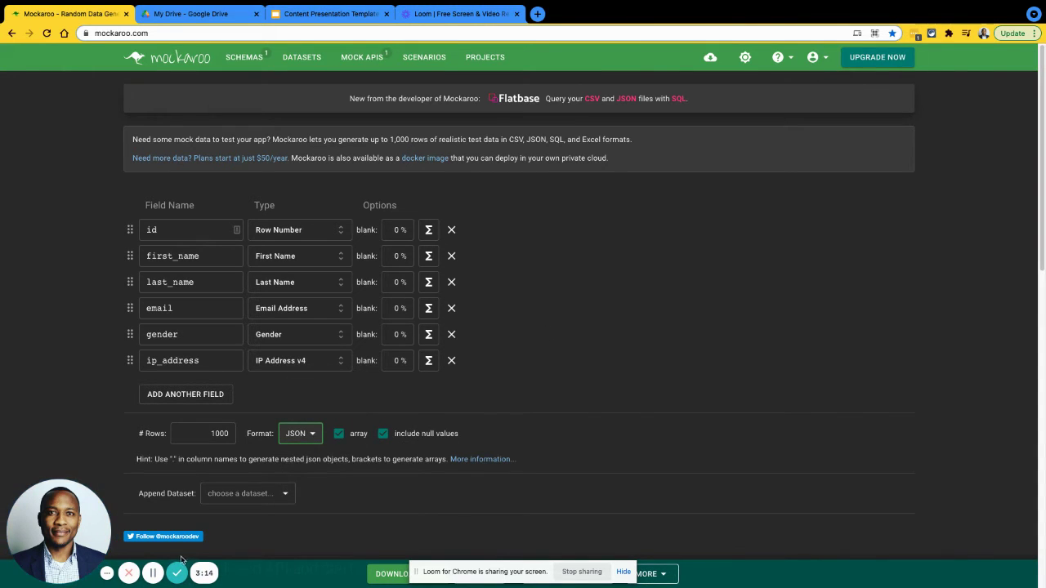
drag(418, 571, 980, 572)
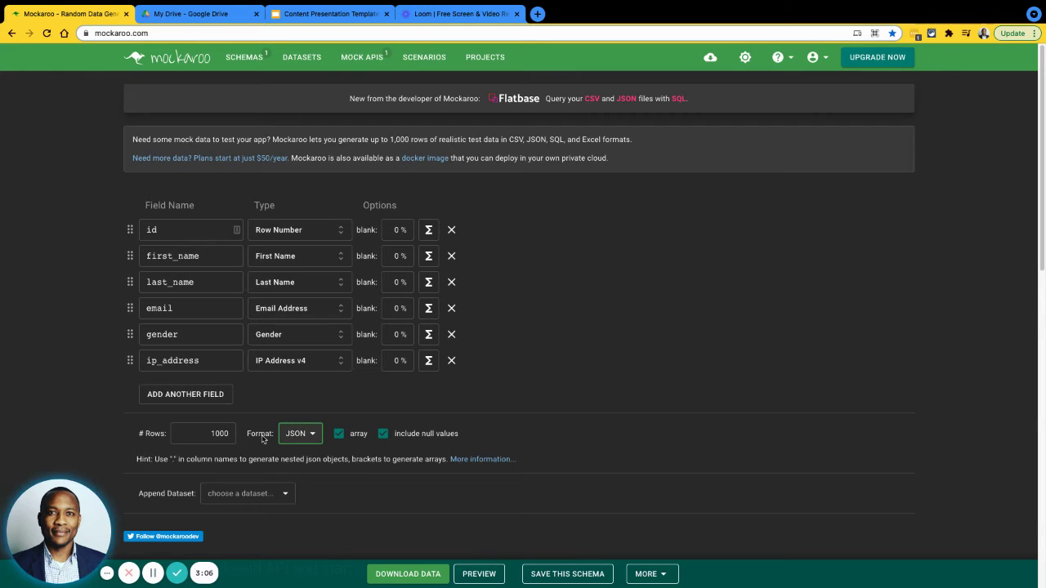
Step: Add a new schema field and browse the Car, Commerce, Crypto and Health type categories
click(203, 395)
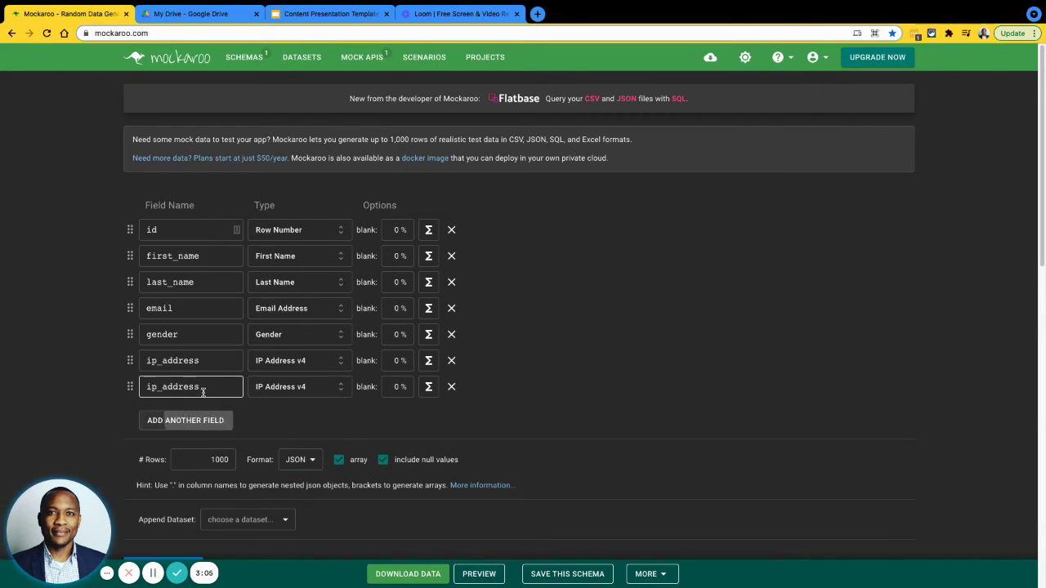
click(280, 389)
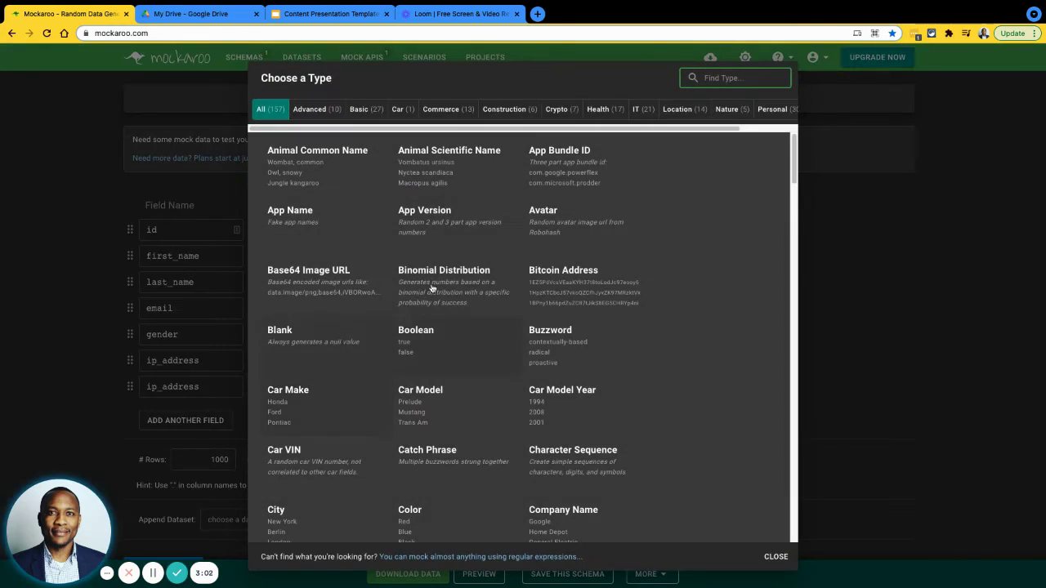
scroll(433, 245, down, 1)
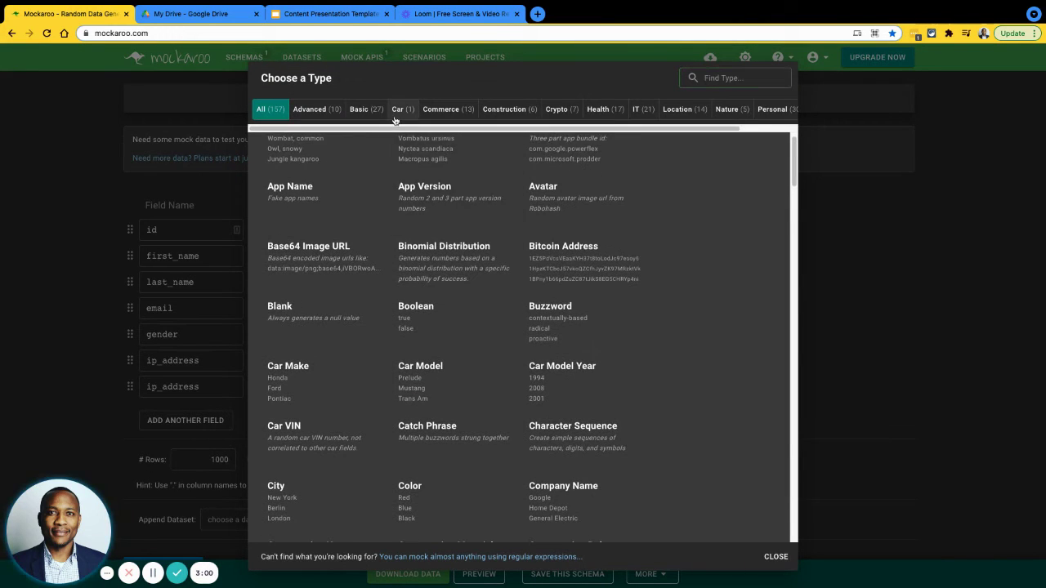
click(402, 108)
click(441, 110)
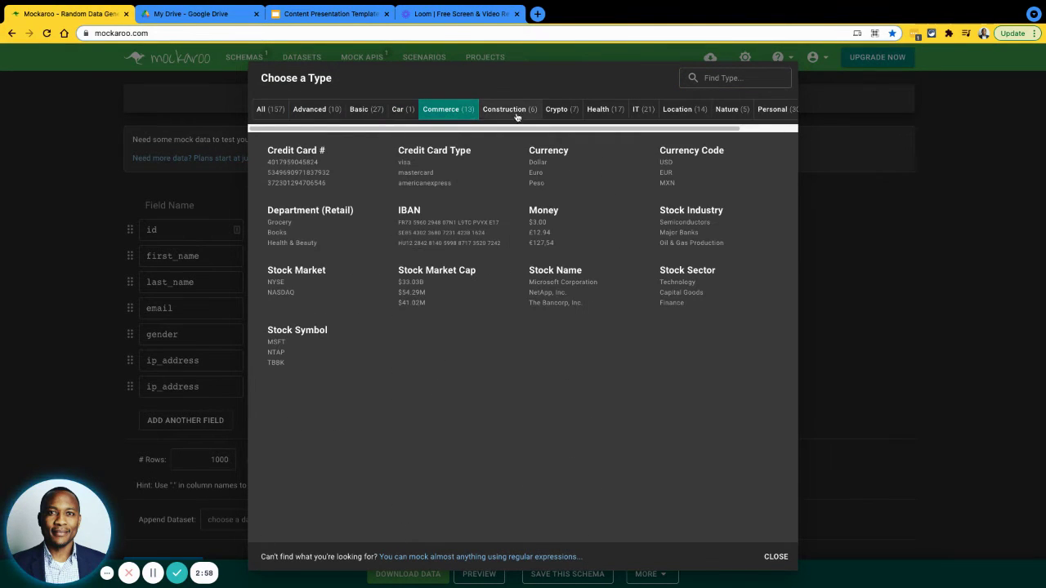
click(557, 111)
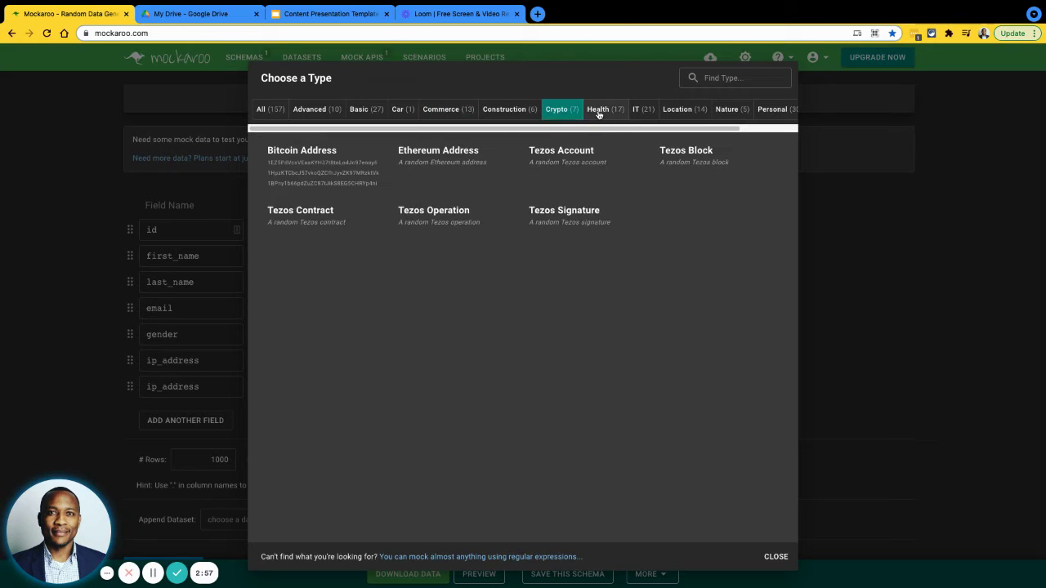
click(599, 110)
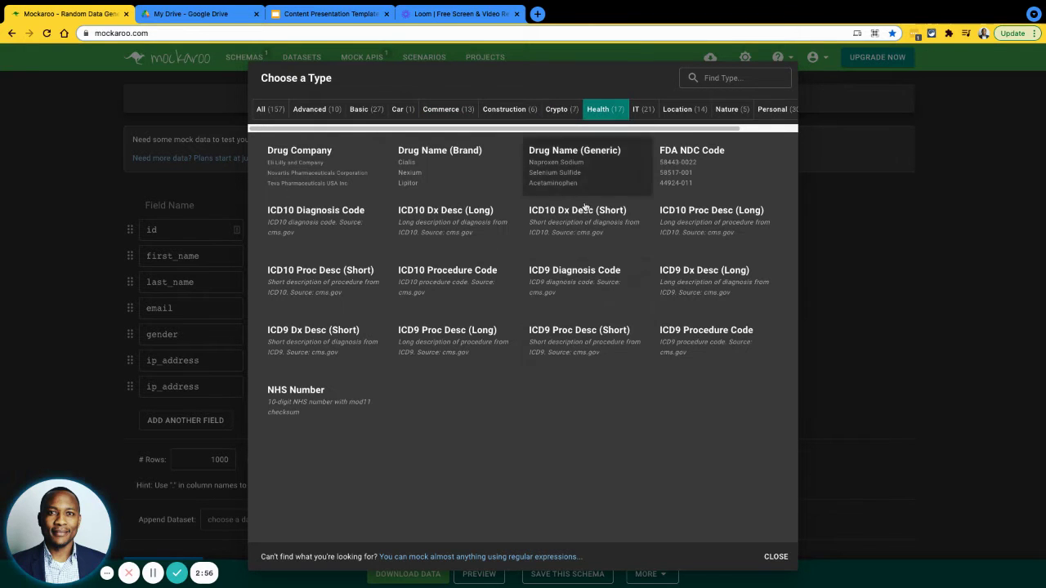
click(775, 556)
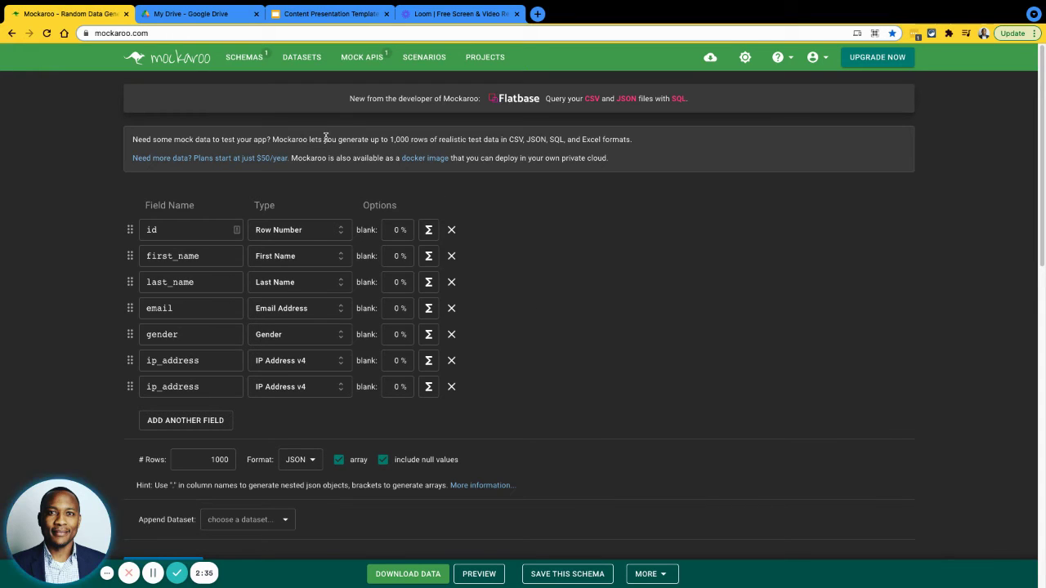
Step: Start a new mock API, test its example endpoint in the browser, then return to Mock APIs
click(361, 57)
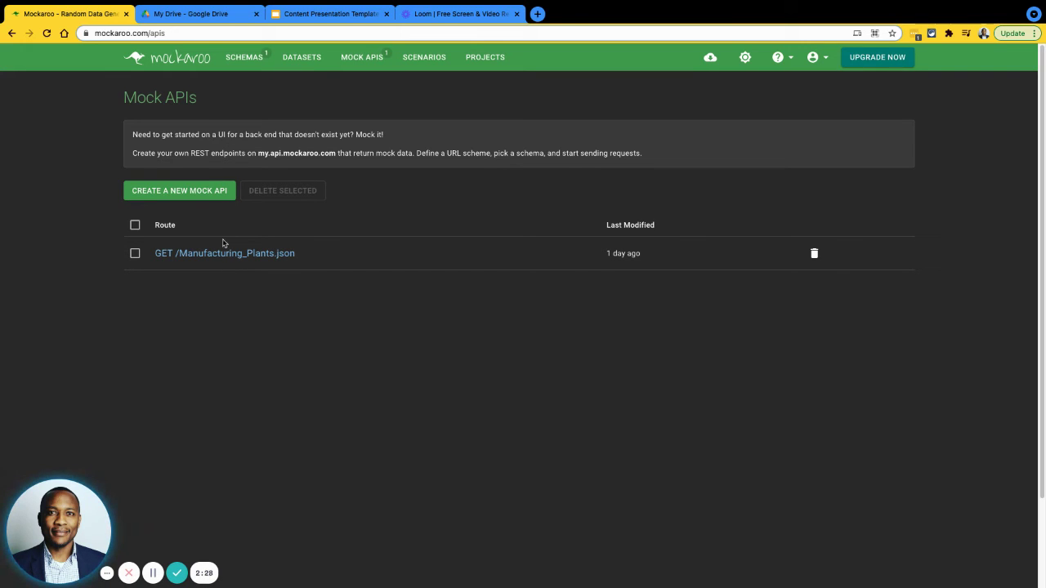
click(192, 190)
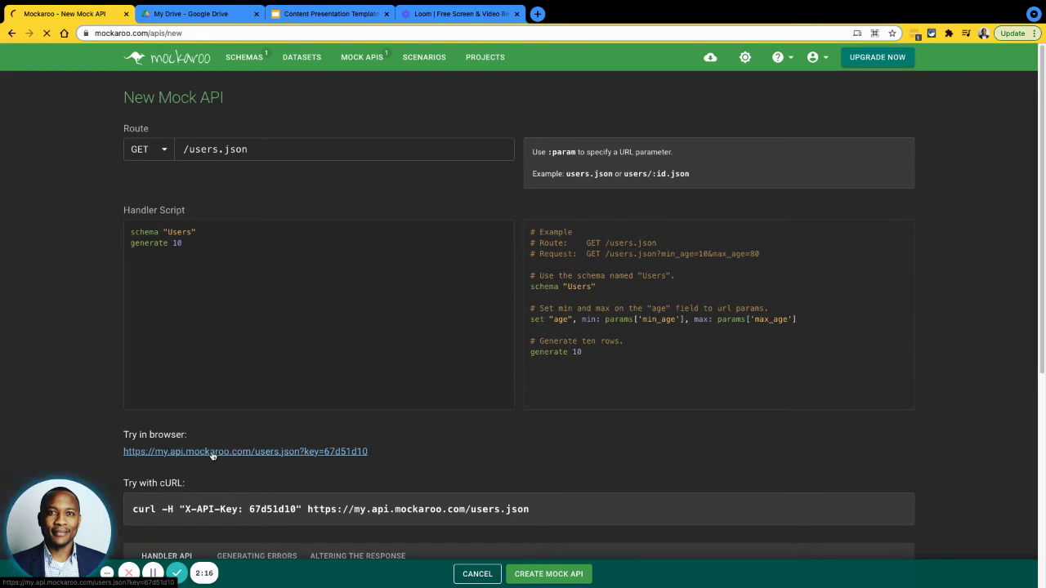
click(244, 454)
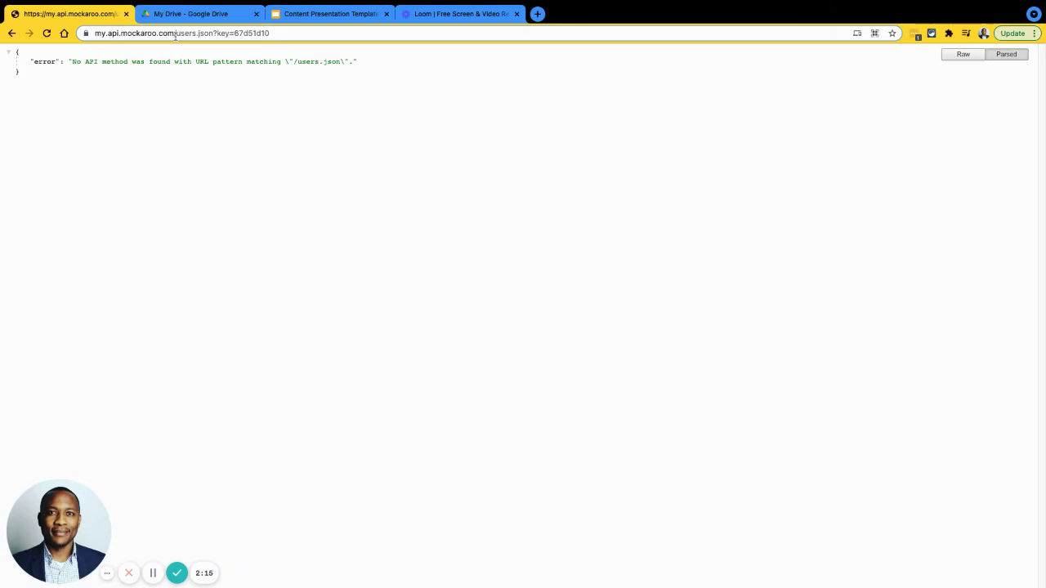
click(11, 33)
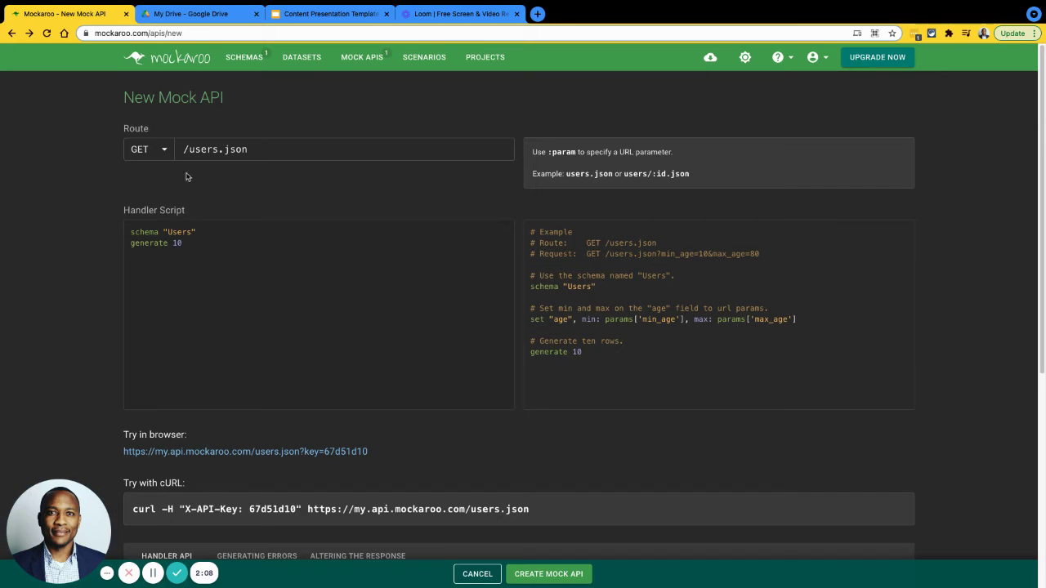
click(361, 56)
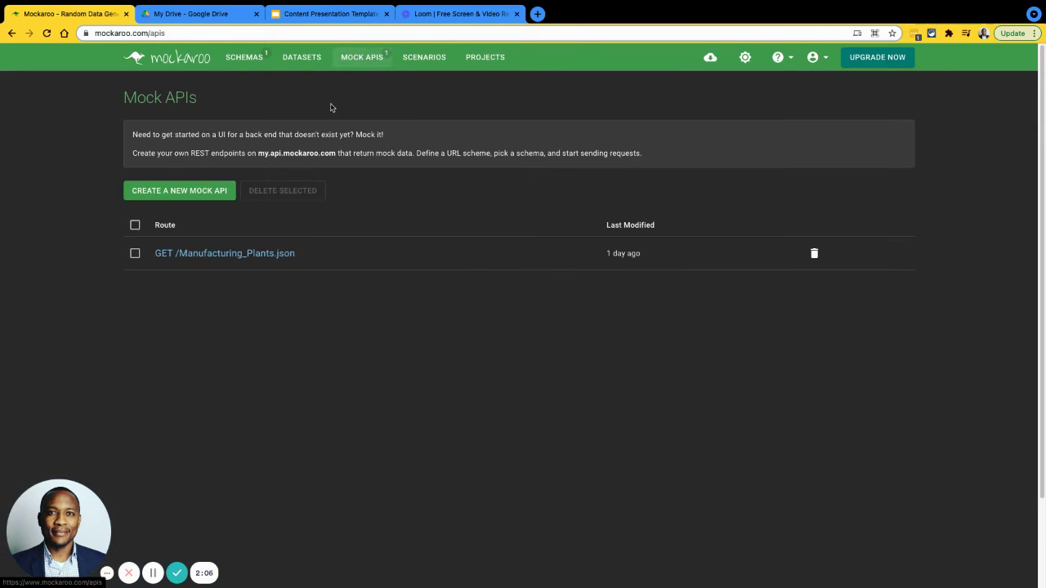
Step: Review the Manufacturing_Plants.json endpoint and the Manufacturing_Plants schema, then return to Mock APIs
click(237, 251)
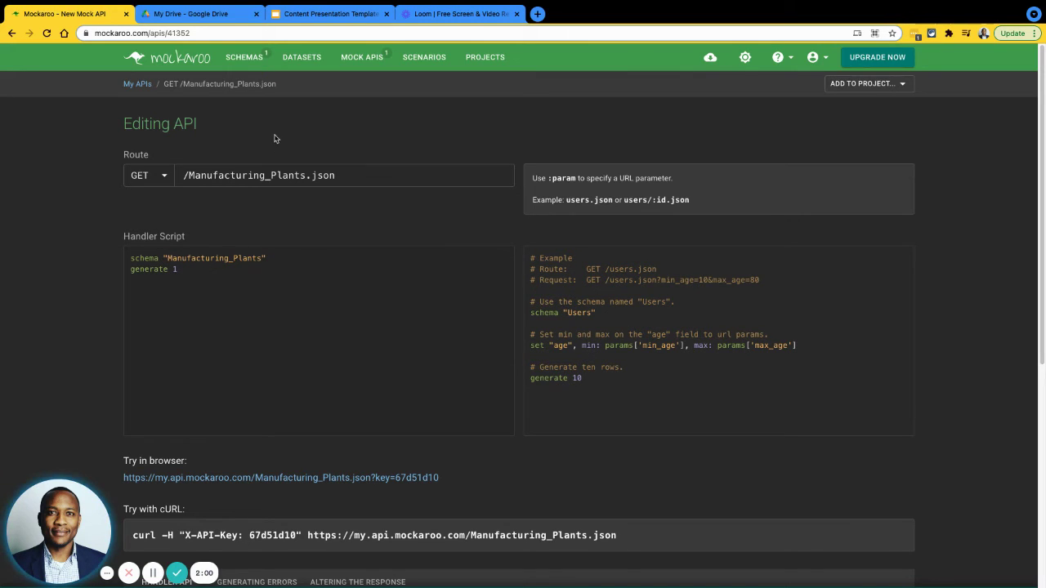
click(244, 57)
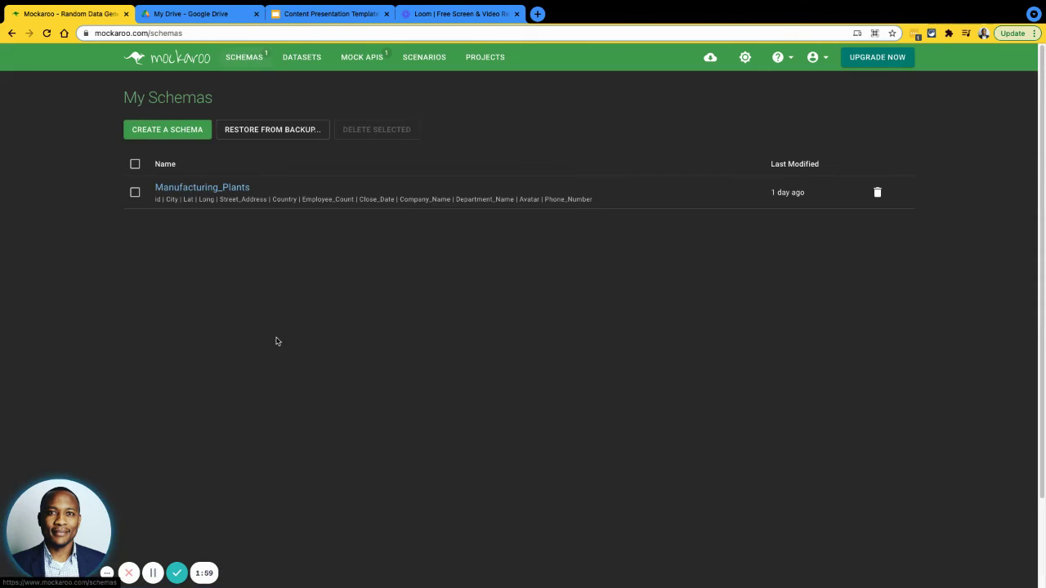
click(207, 190)
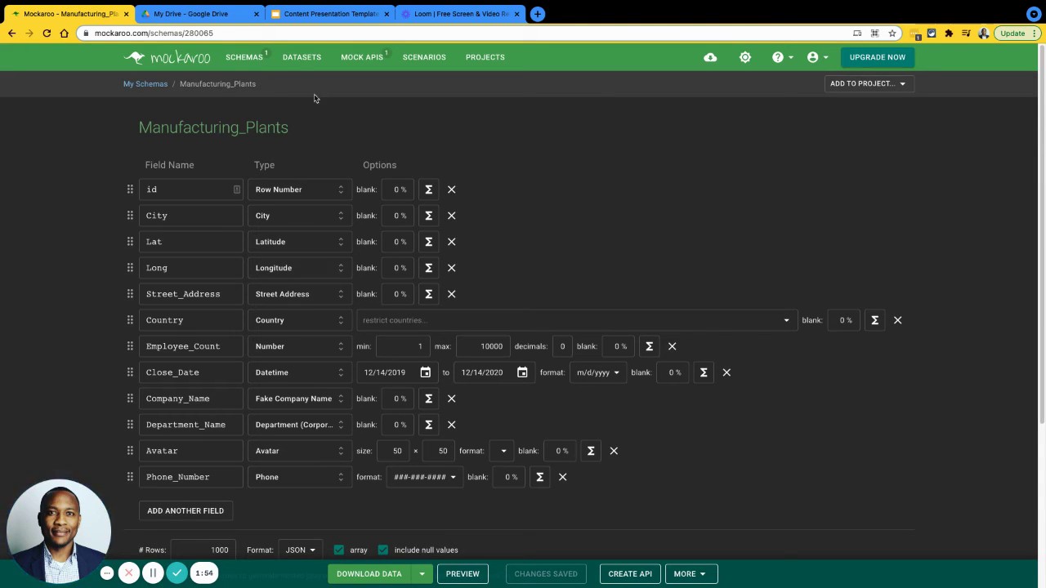
click(376, 61)
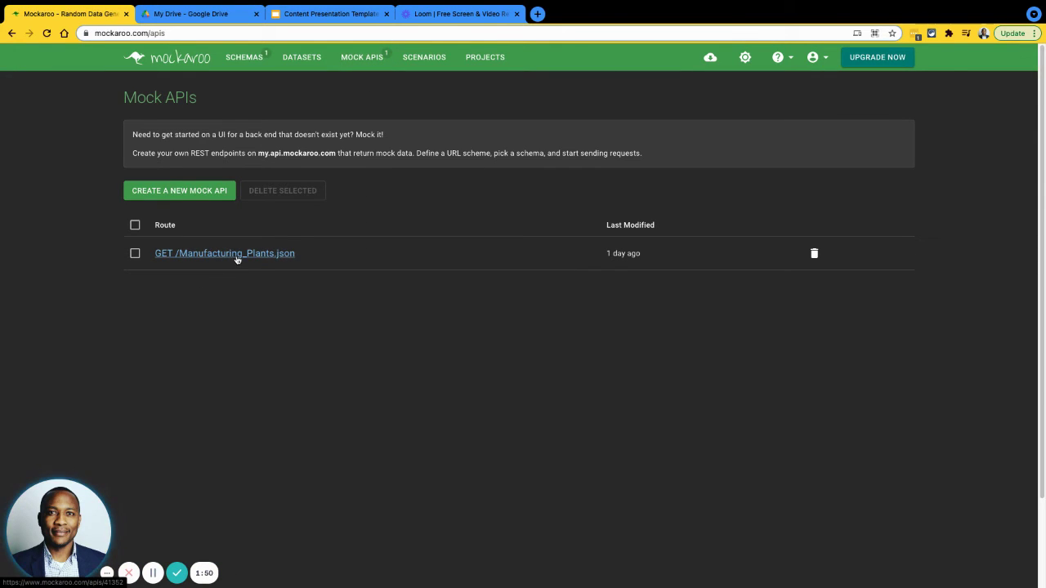
Step: Open Manufacturing_Plants.json in the browser and reload it twice for fresh records
click(237, 253)
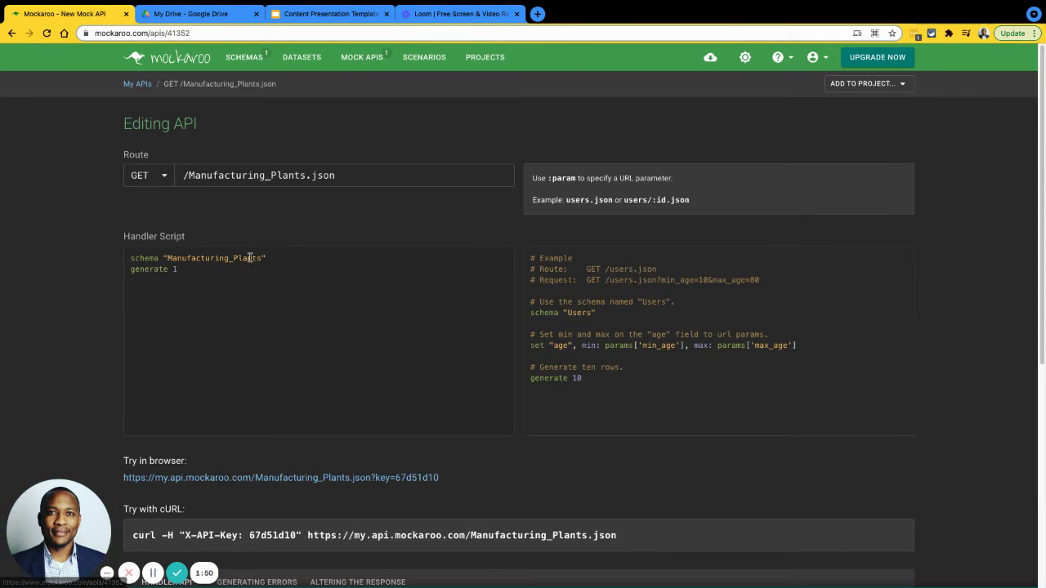
click(280, 478)
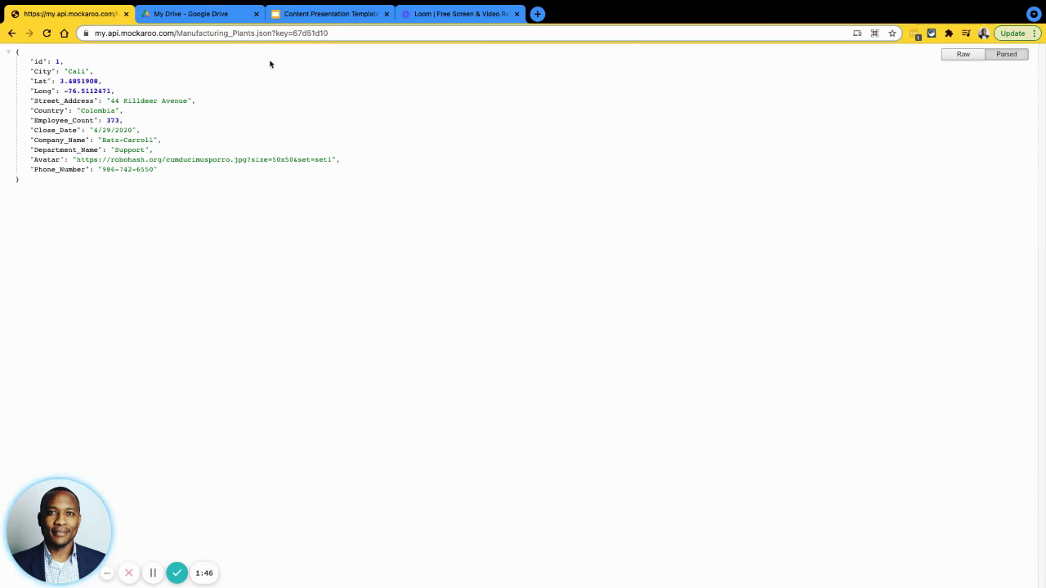
click(340, 34)
key(Return)
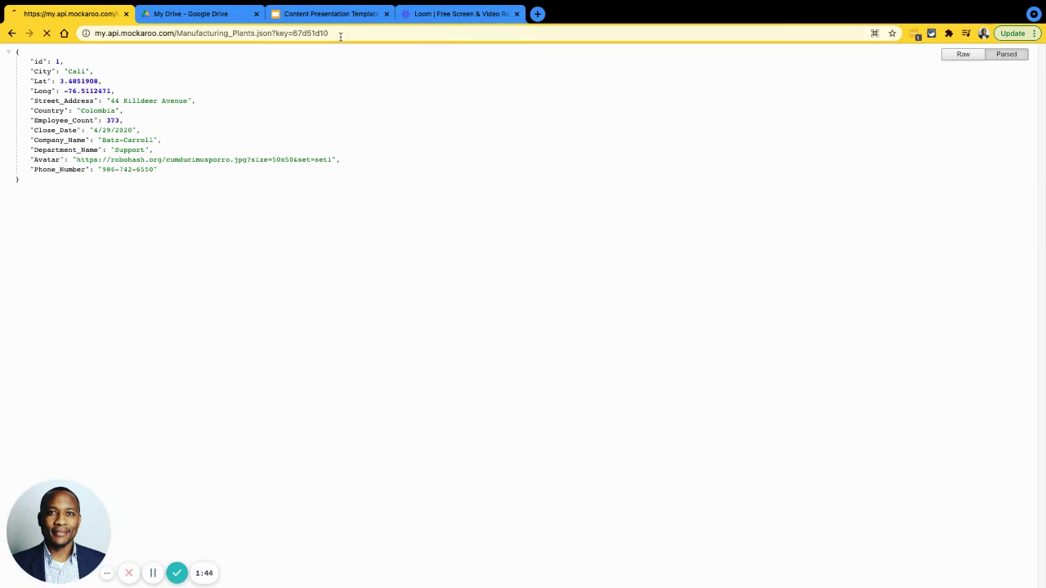
key(Return)
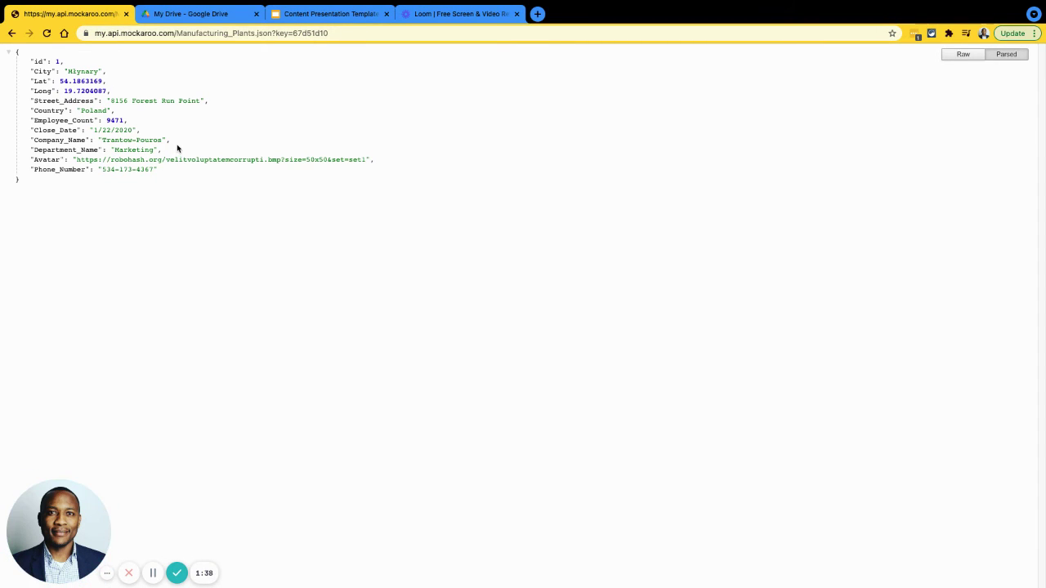
Step: Run Mockaroo_API.py in PyCharm and highlight the printed Manufacturing_Plants Data record
key(ctrl+Right)
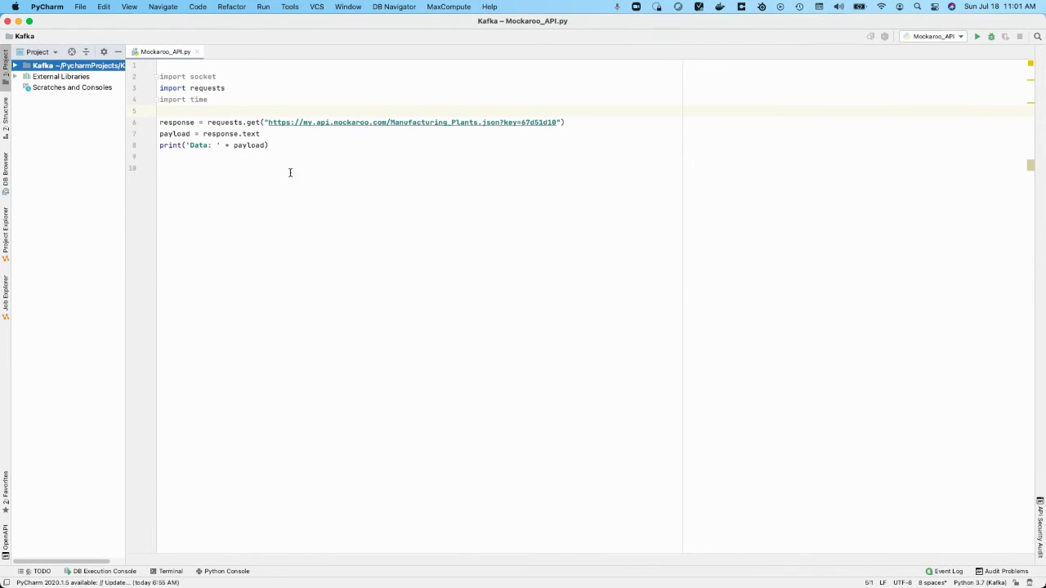
click(313, 167)
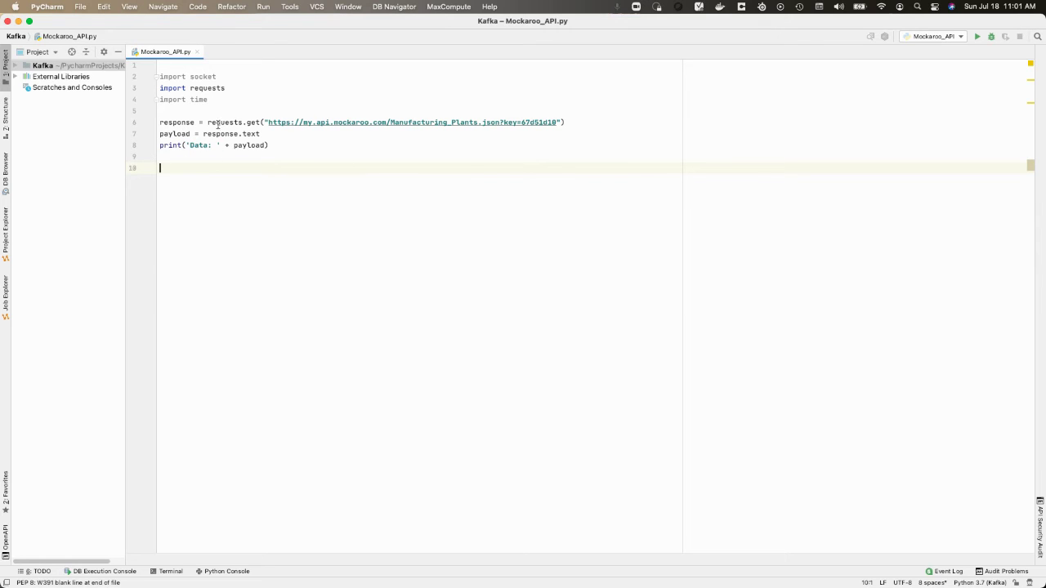
click(977, 36)
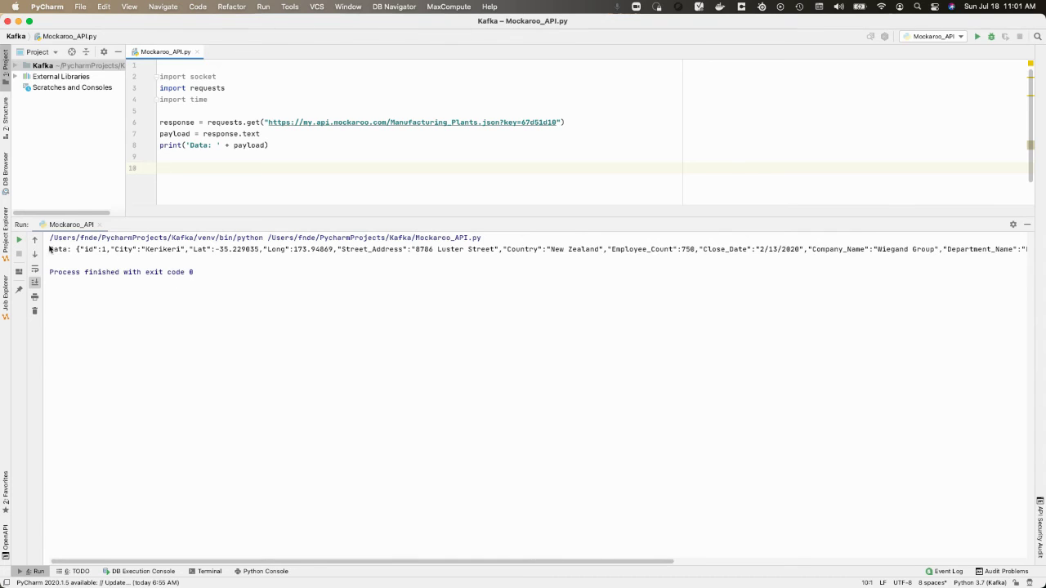
drag(49, 249, 114, 260)
click(160, 122)
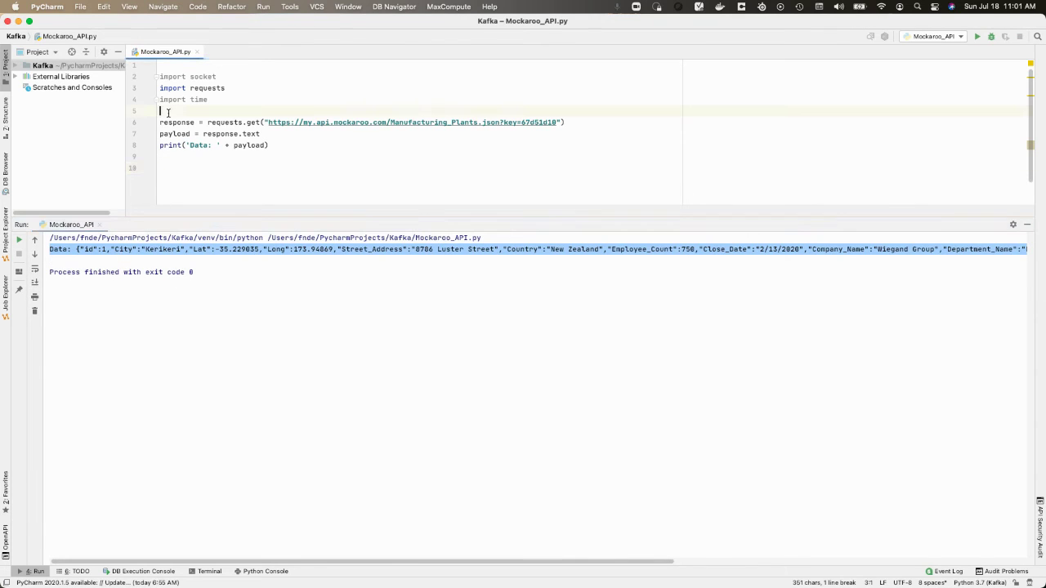
text(for x in range(100):)
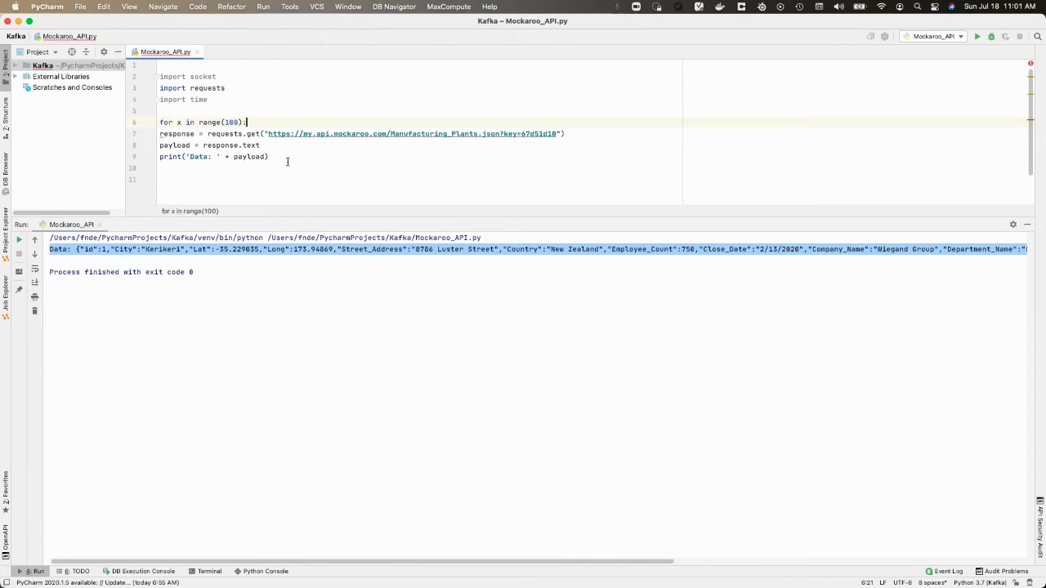
Step: Indent the request, payload and print lines inside the 'for x in range(100):' loop
drag(287, 157, 159, 133)
key(Tab)
click(192, 122)
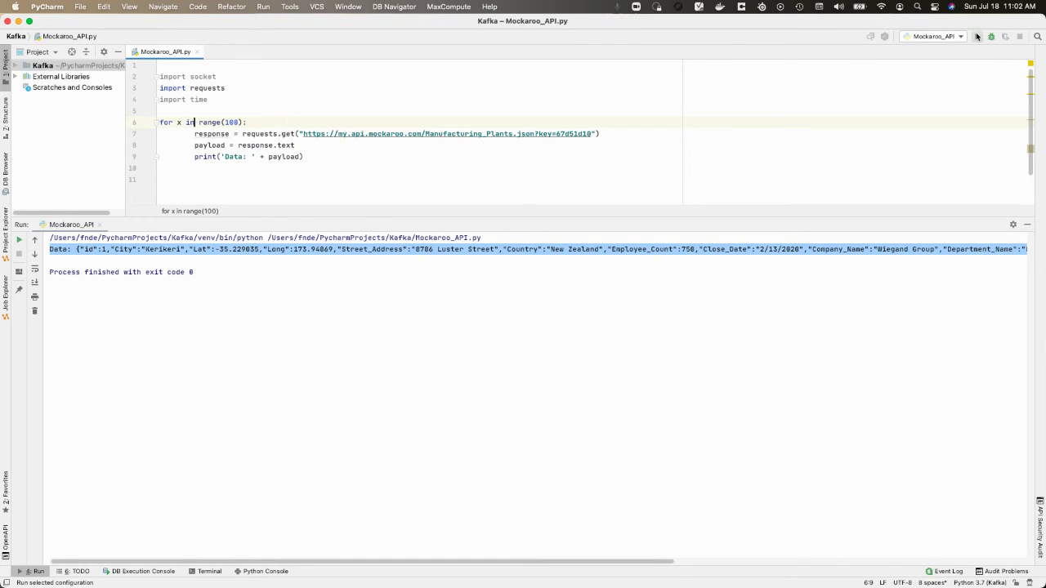
Step: Rerun the looped script, inspect a printed record's city and coordinates, then stop it
click(977, 36)
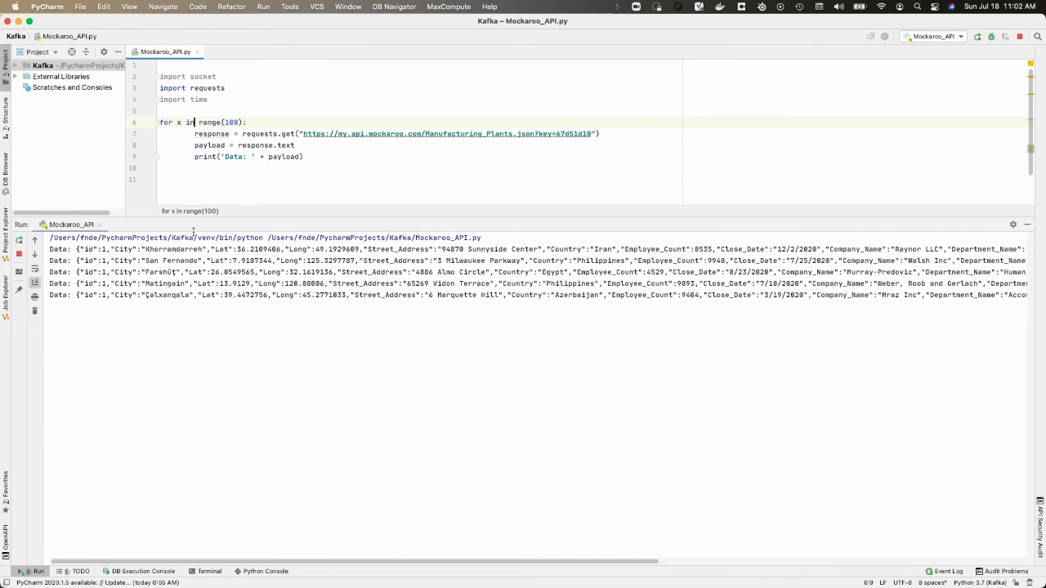
drag(147, 272, 368, 272)
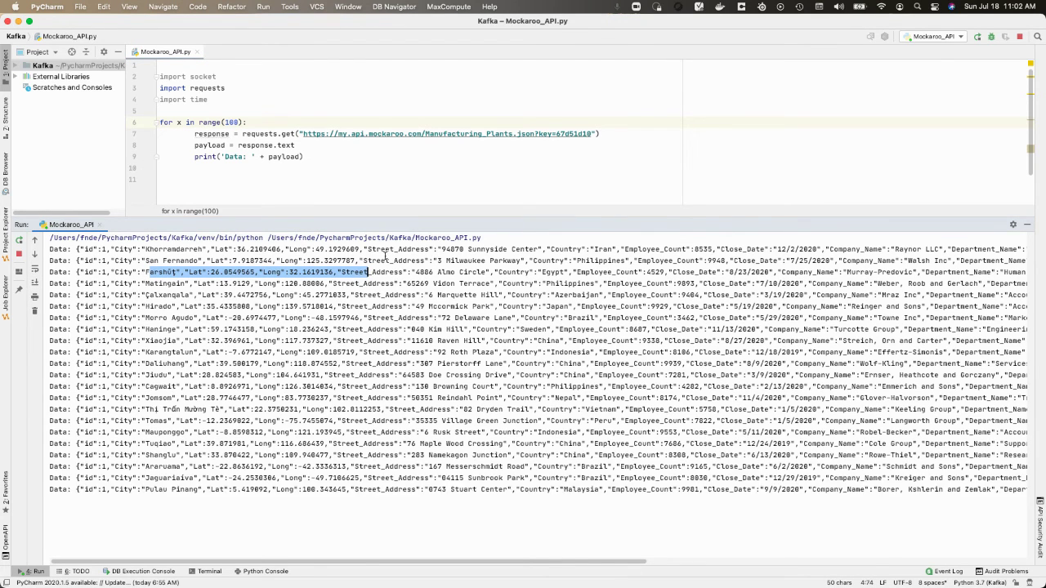
click(1020, 37)
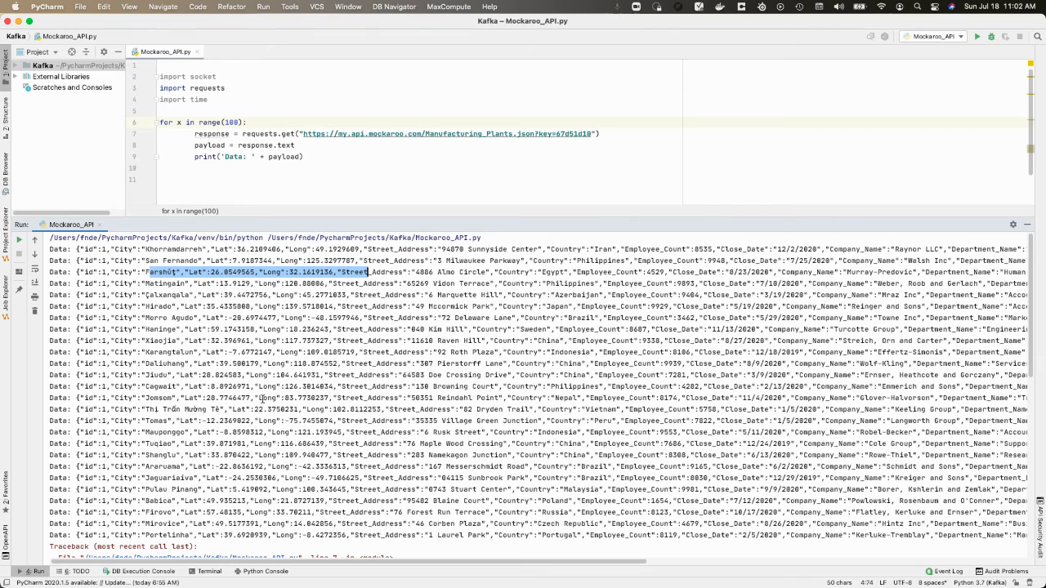
key(super+Tab)
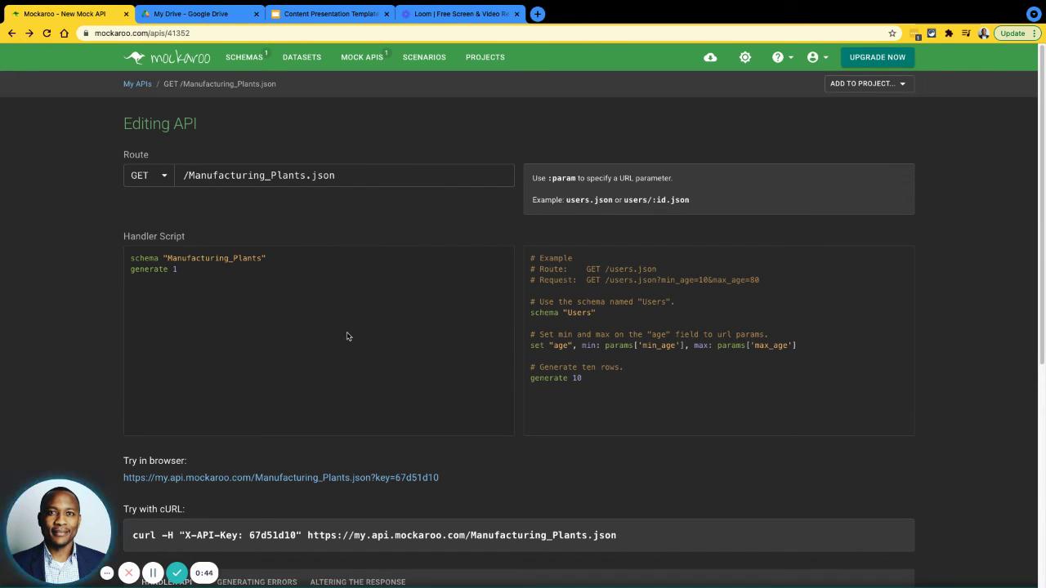
Step: Browse Mock APIs, Schemas and Scenarios, ending on the empty Projects page
click(357, 59)
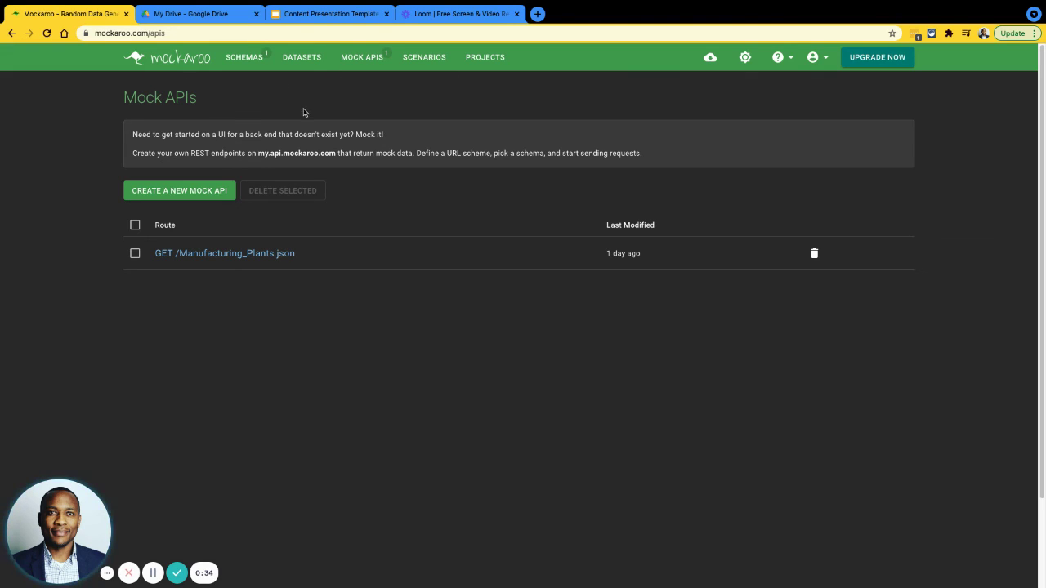
click(245, 57)
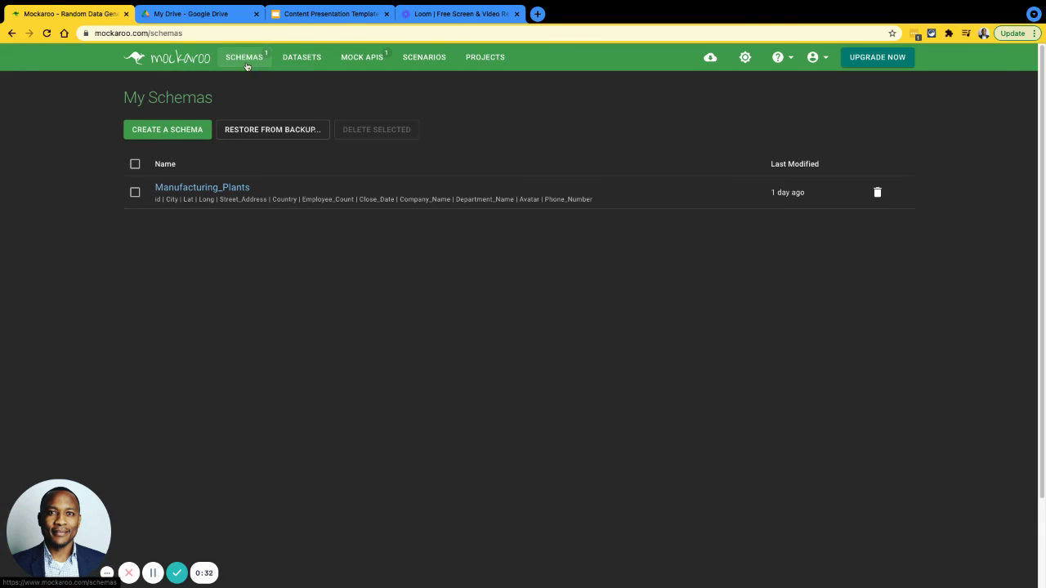
click(362, 57)
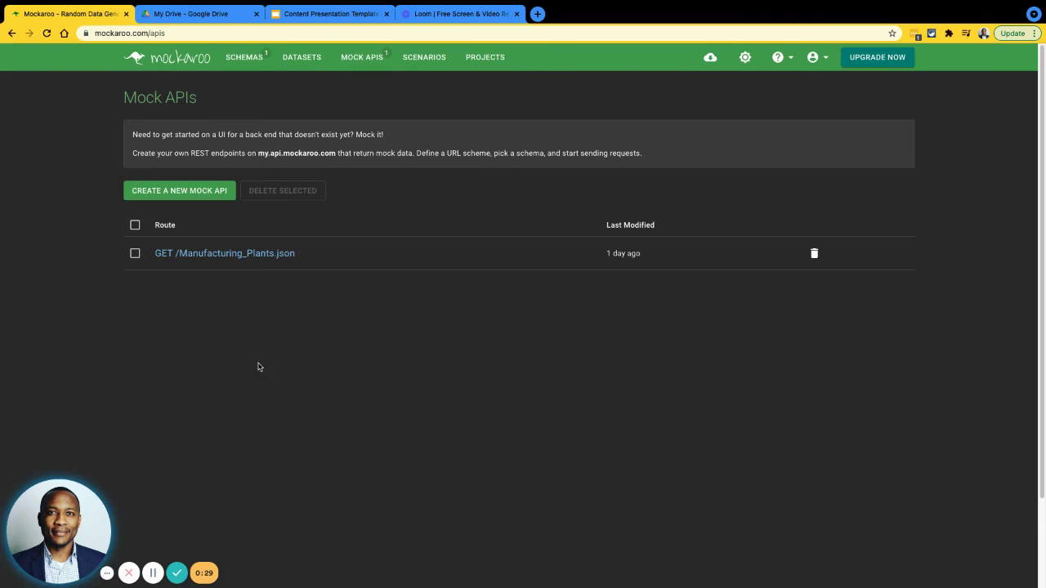
click(424, 58)
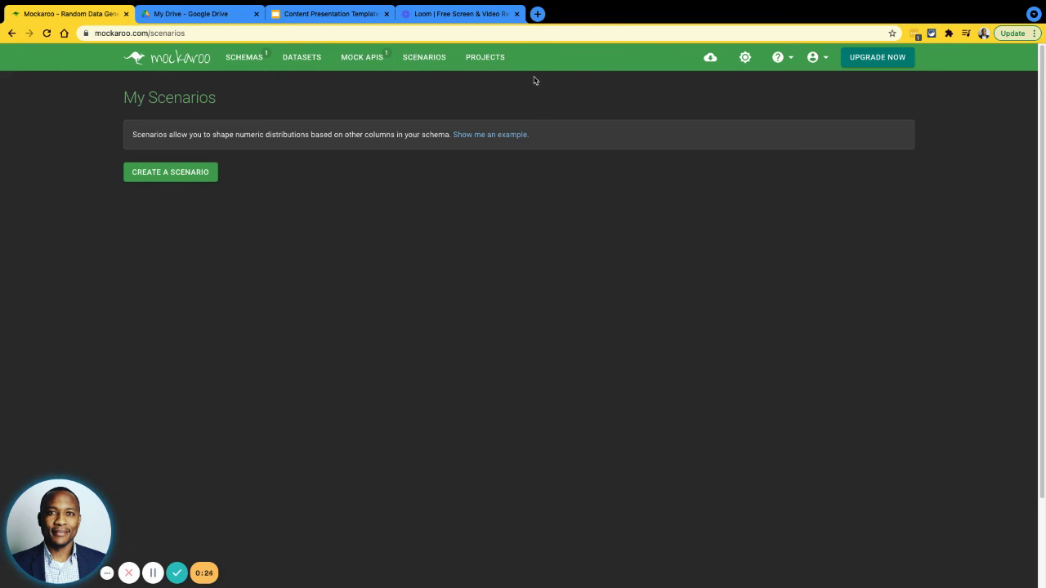
click(485, 57)
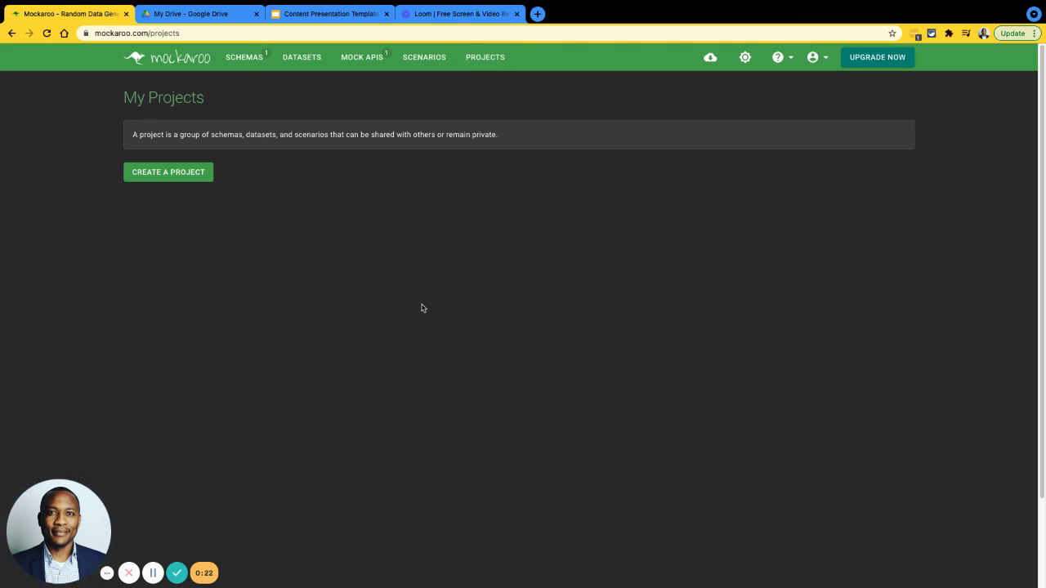